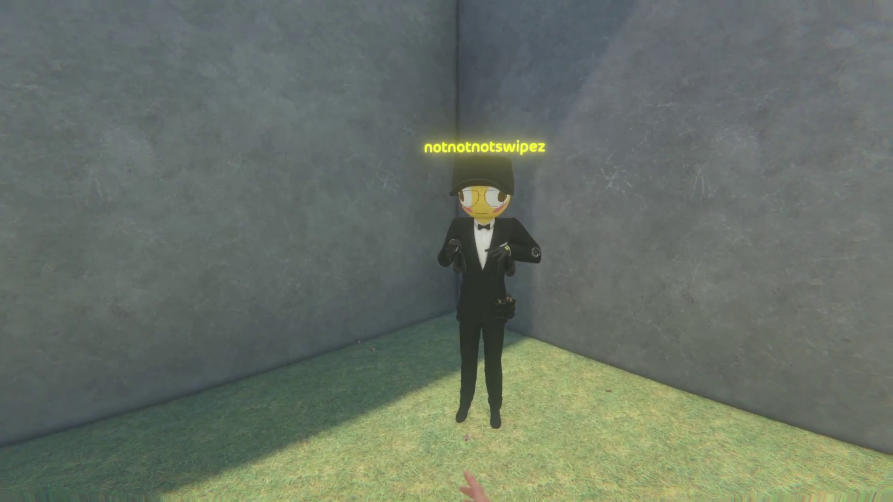
Open the ModioModNetworker-2.0.0 BONELAB package, showing its Mods and Plugins folders.
click(448, 274)
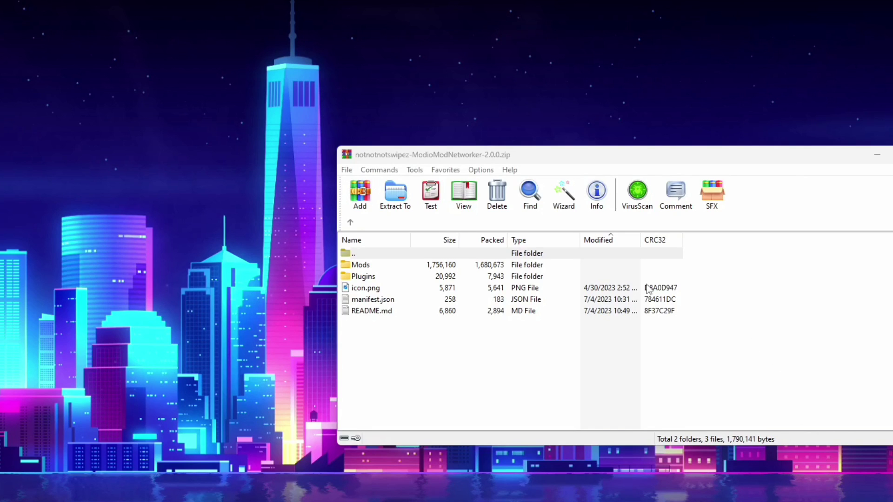
Drag the Mods and Plugins folders out of the WinRAR archive onto the desktop.
drag(698, 264, 675, 282)
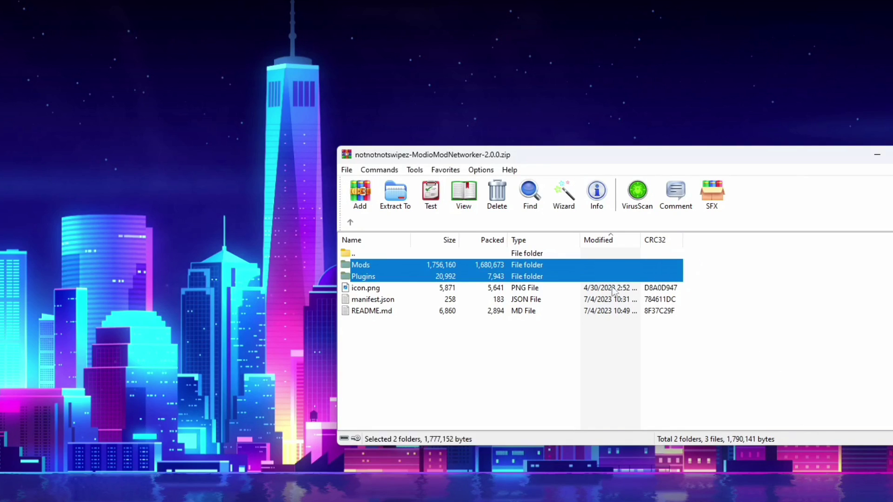
drag(369, 264, 93, 198)
drag(162, 211, 161, 210)
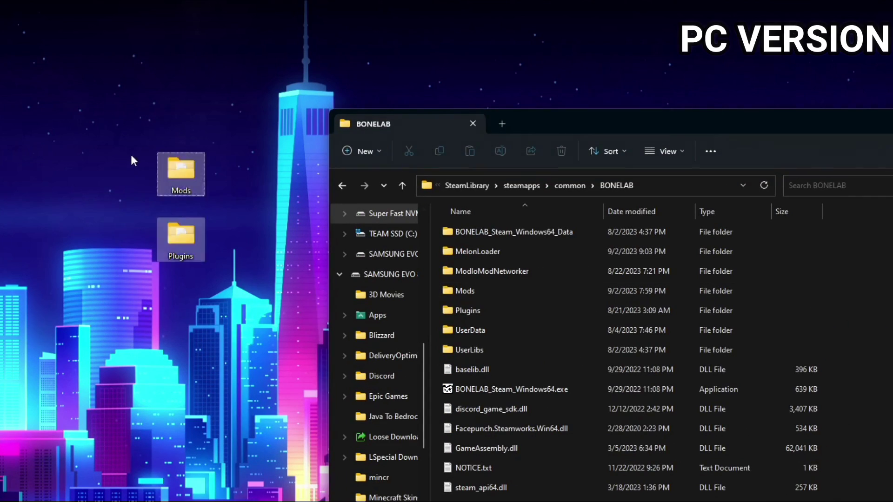
Copy the desktop Mods and Plugins folders into SteamLibrary\steamapps\common\BONELAB.
drag(127, 153, 244, 256)
drag(174, 166, 846, 261)
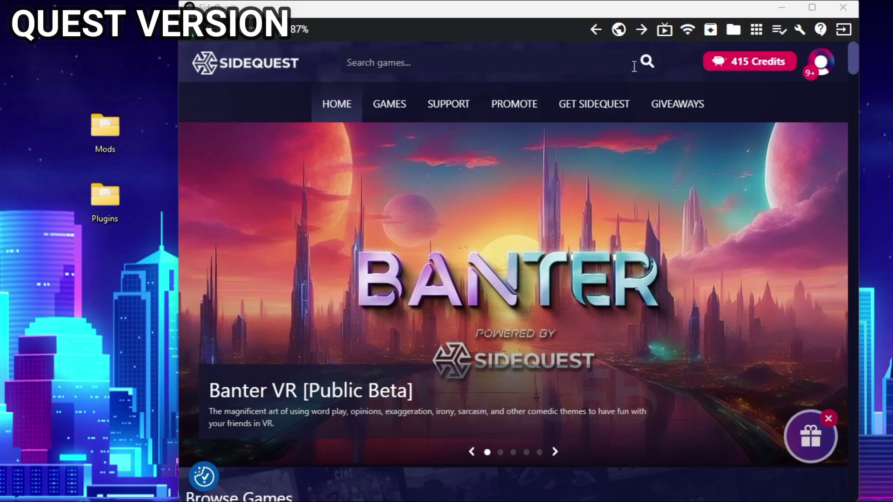
Copy Mods and Plugins into the headset's Android/data/com.StressLevelZero.BONELAB/files folder via SideQuest's File Manager.
click(735, 30)
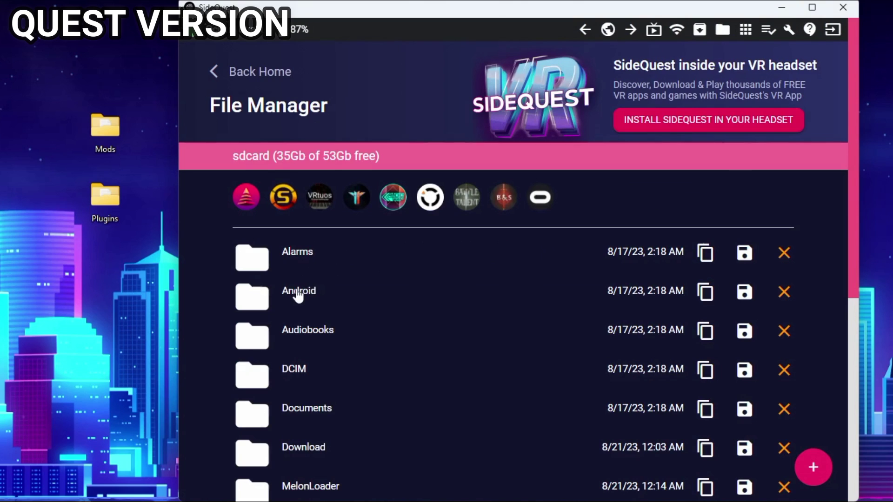
click(296, 292)
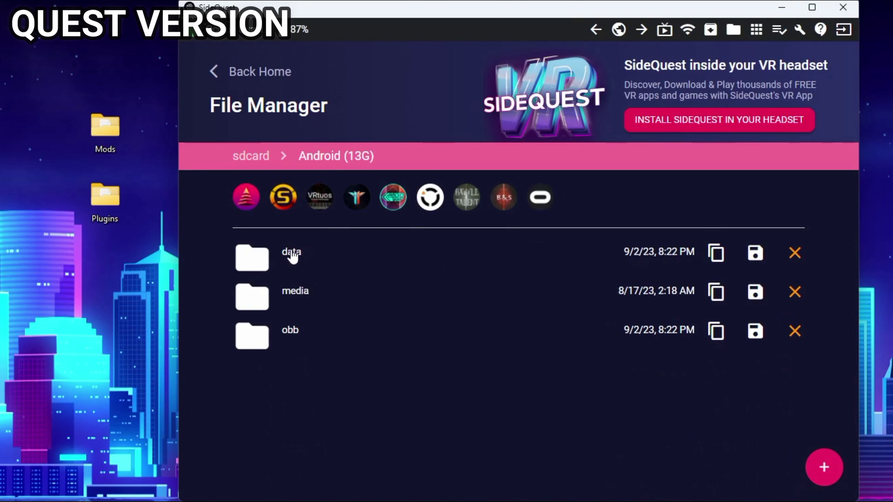
click(295, 261)
scroll(321, 261, down, 2)
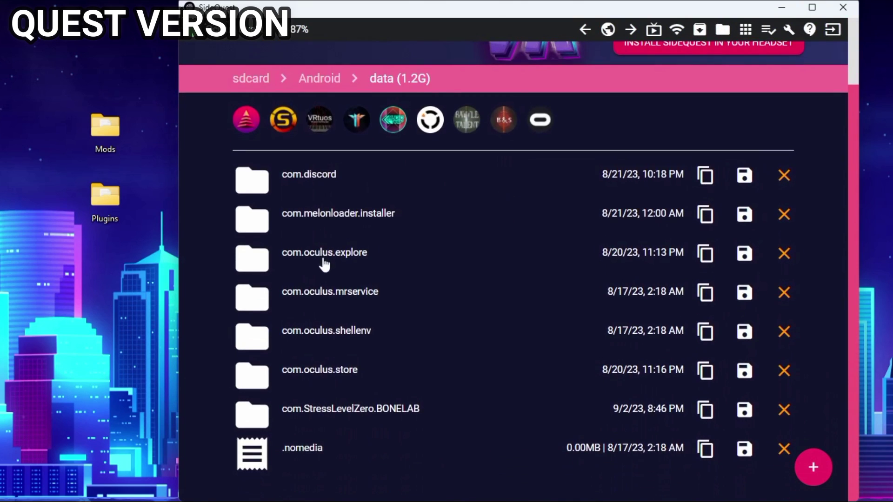
click(434, 414)
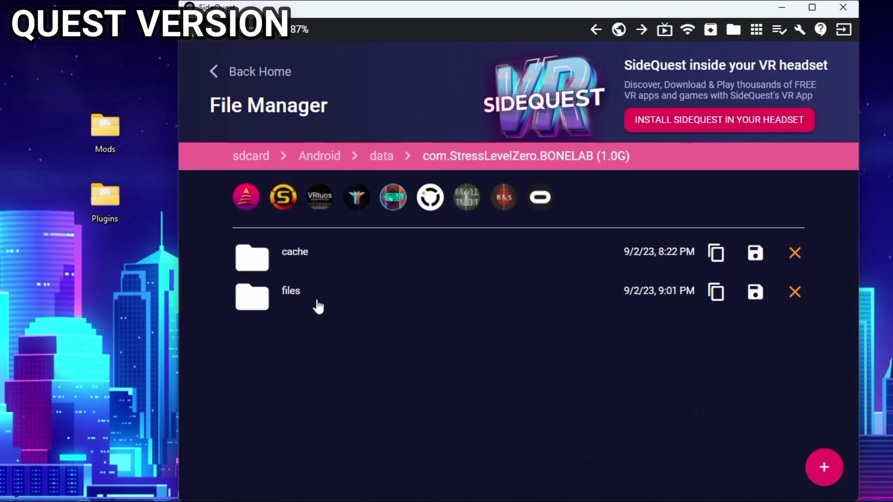
click(314, 300)
scroll(314, 301, down, 3)
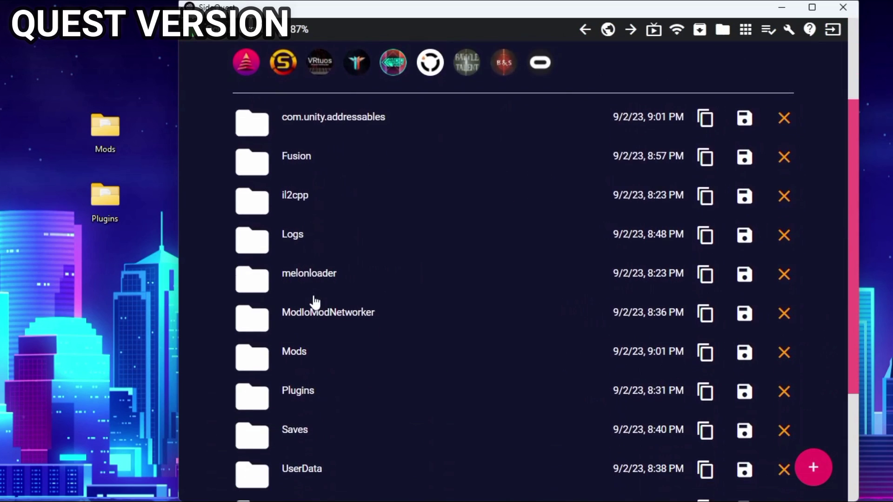
drag(49, 92, 158, 227)
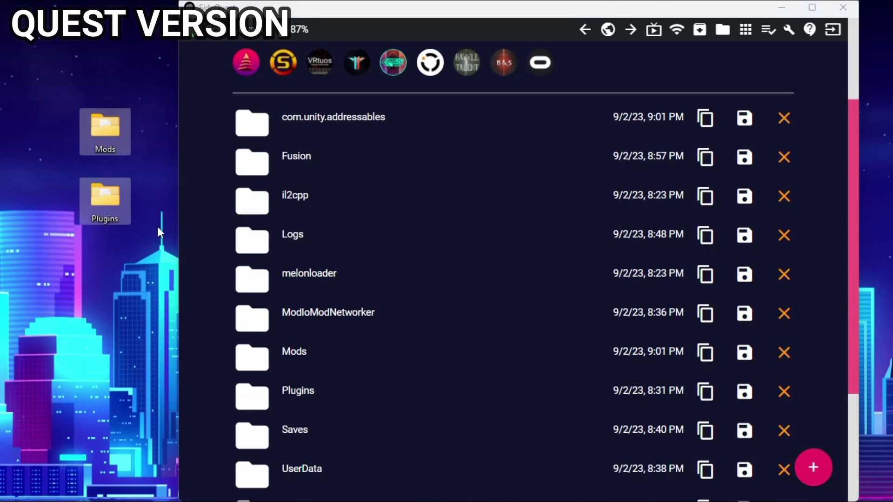
drag(98, 131, 350, 206)
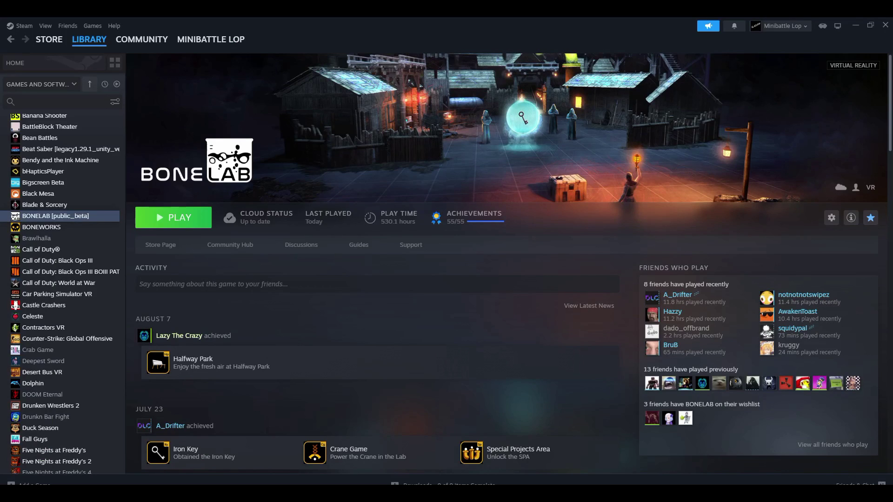
Start BONELAB from the Steam library.
click(173, 217)
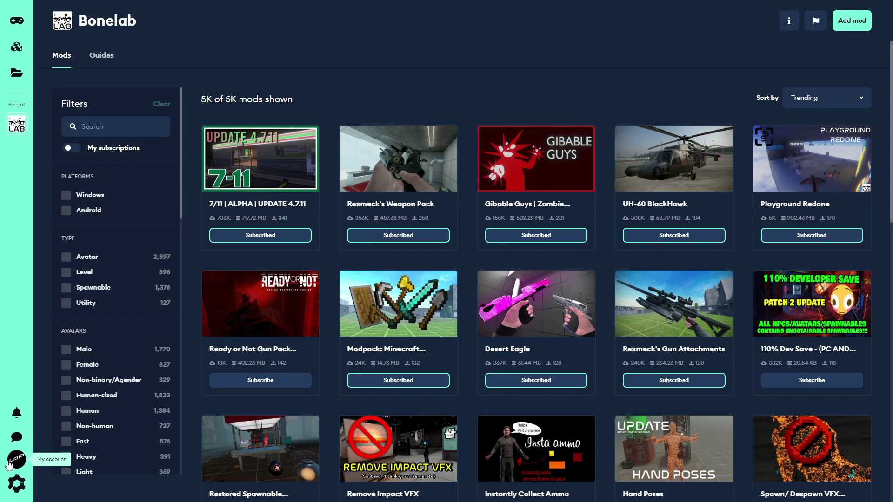
Go to the Access page under My Account from the mod.io sidebar avatar.
click(18, 462)
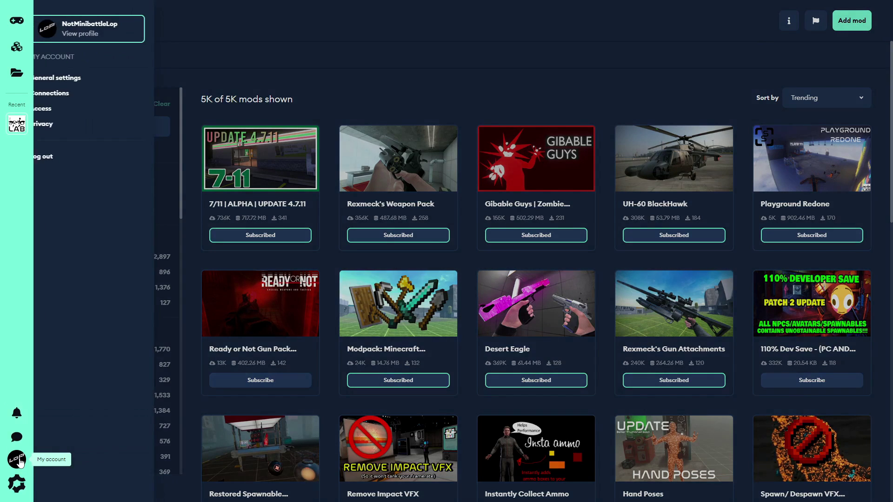
click(60, 111)
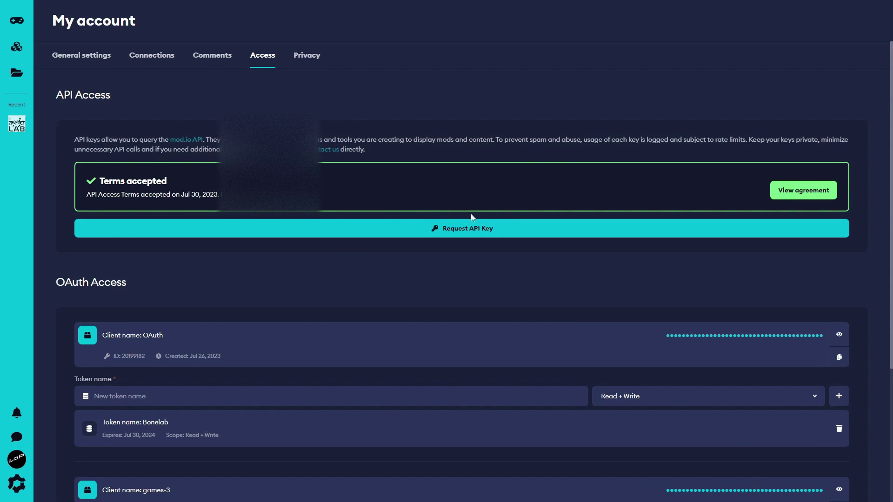
drag(375, 177, 98, 182)
click(355, 186)
scroll(197, 293, down, 1)
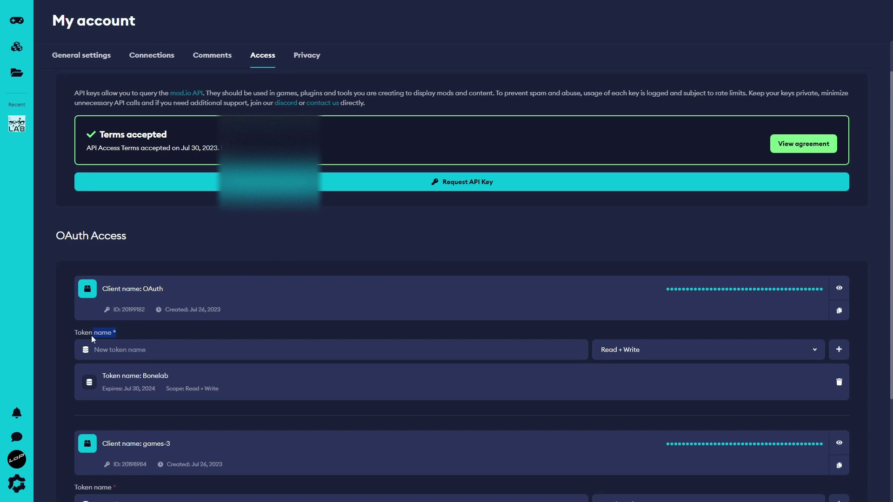
Generate a Read + Write OAuth token called 'Tutorial' and copy it to the clipboard.
click(167, 335)
click(162, 344)
text(Tutorial)
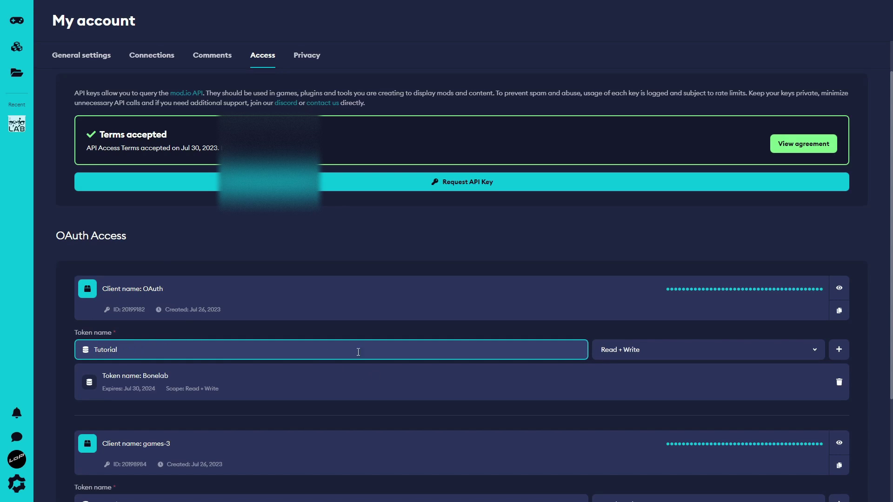
click(626, 351)
click(626, 401)
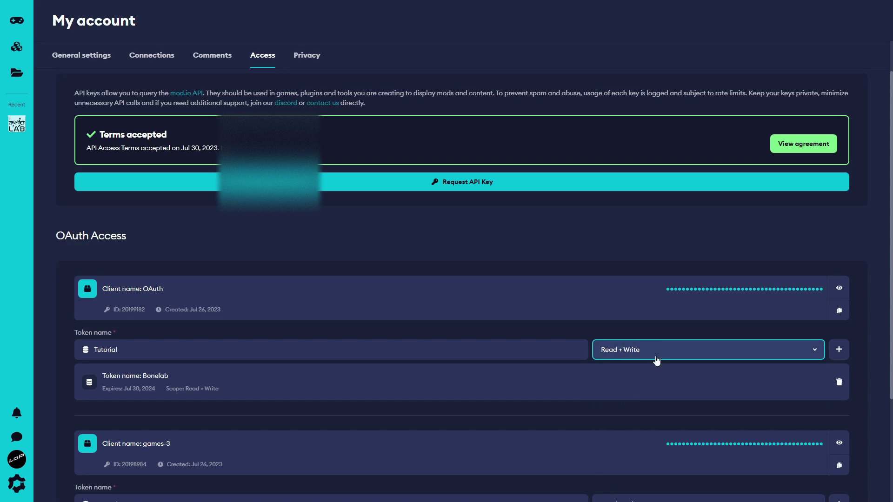
click(840, 350)
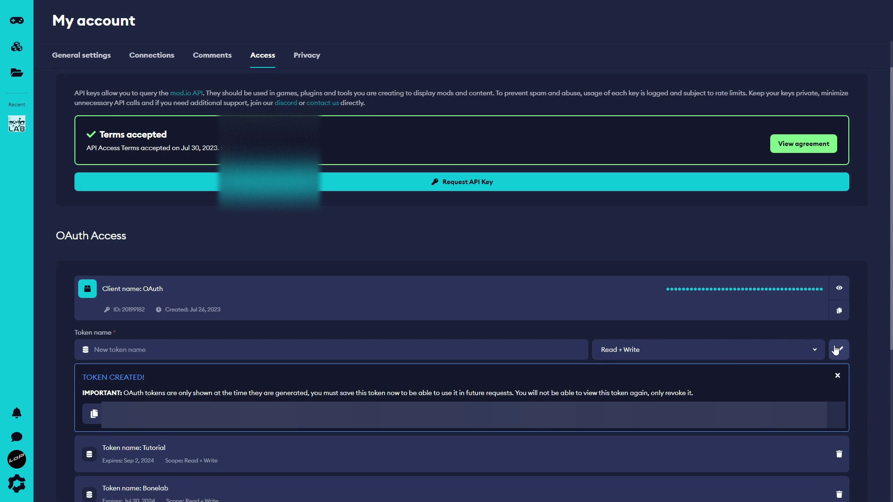
click(93, 415)
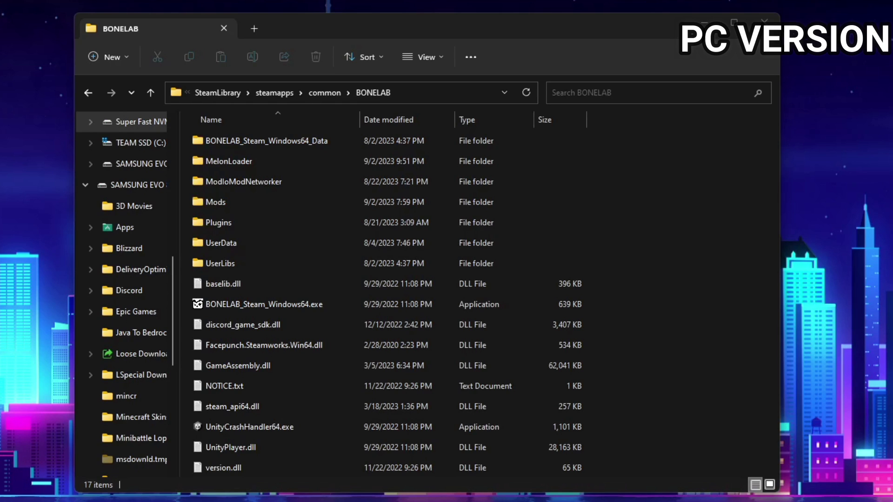
Open the ModIoModNetworker folder inside the BONELAB install directory.
double_click(361, 186)
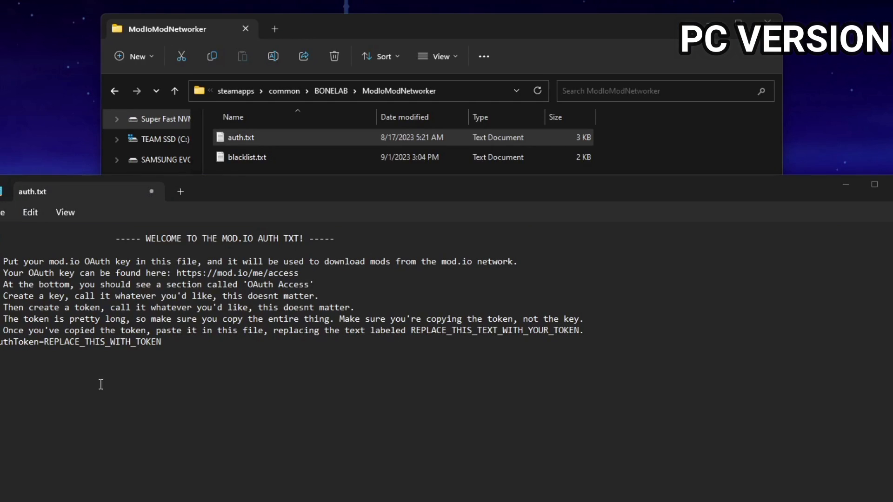
Paste the copied mod.io token over REPLACE_THIS_WITH_TOKEN on auth.txt's AuthToken line.
drag(442, 202, 455, 40)
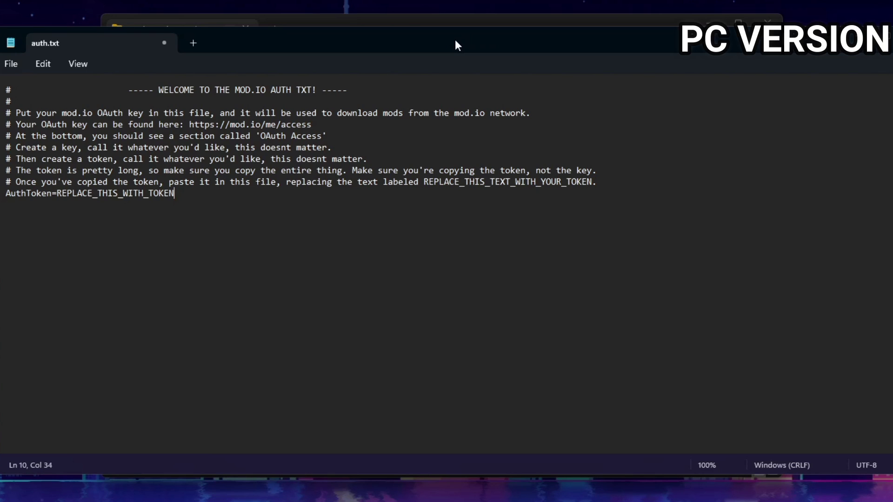
click(16, 196)
click(219, 195)
drag(183, 196, 57, 198)
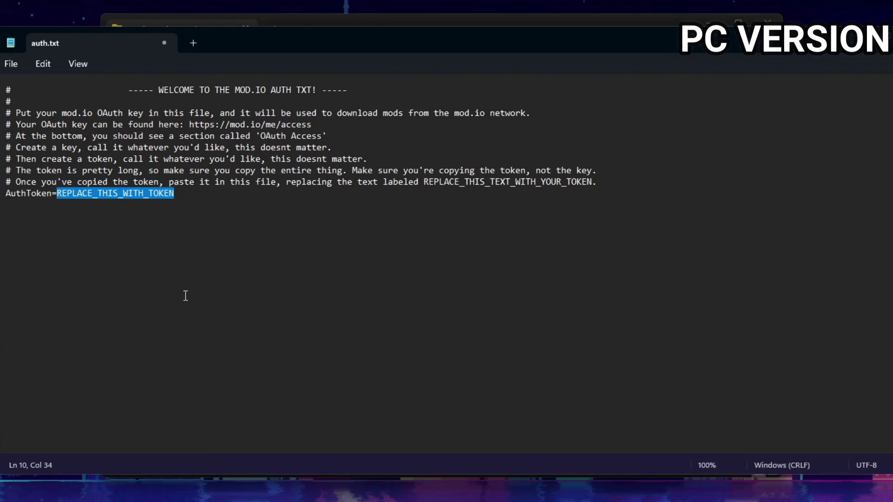
key(ctrl+v)
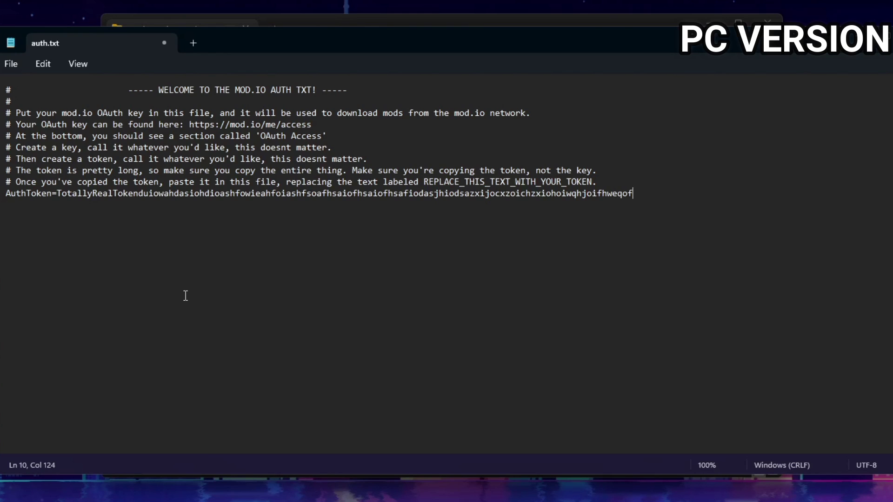
click(12, 65)
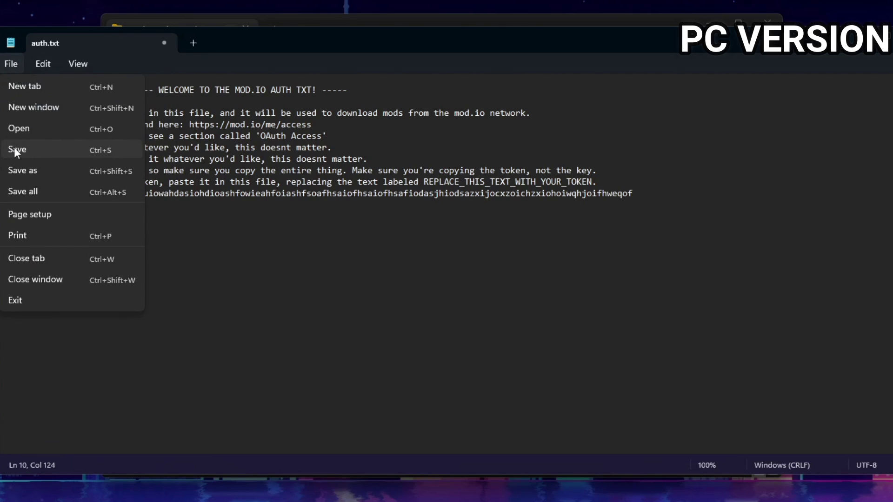
click(445, 295)
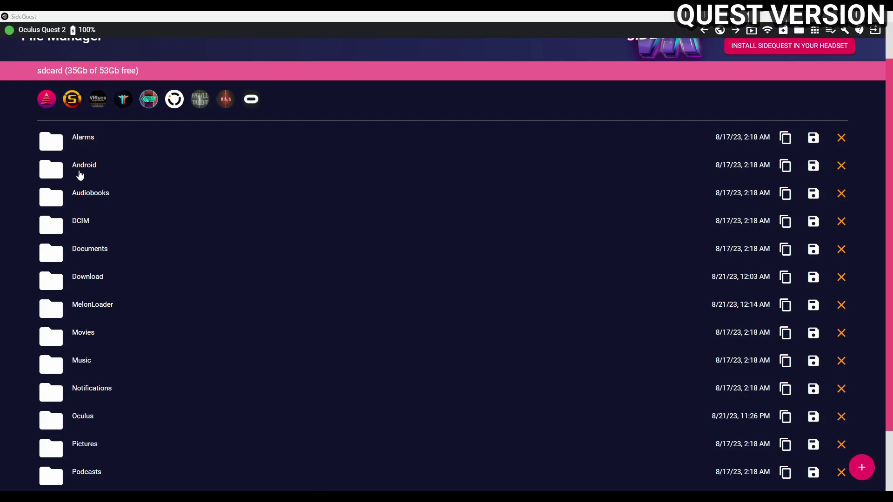
Save the headset's BONELAB files/ModIoModNetworker/auth.txt to the PC desktop.
click(82, 165)
click(74, 183)
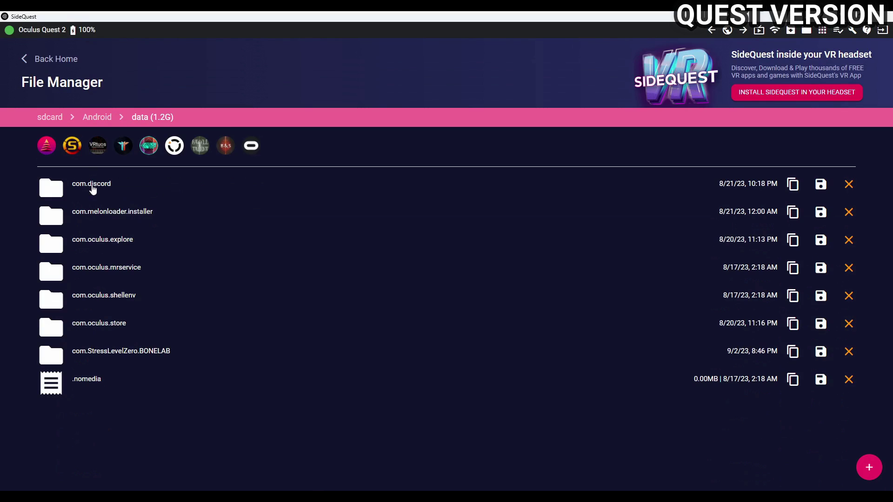
click(113, 355)
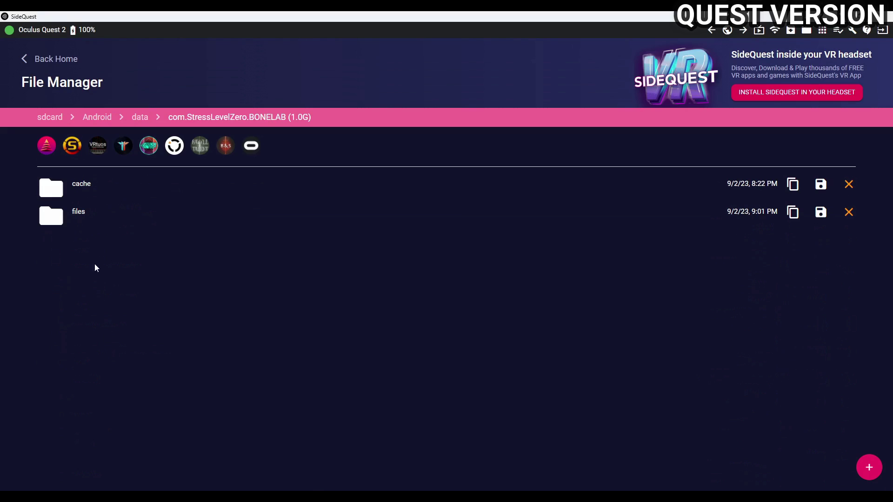
click(89, 218)
scroll(119, 208, down, 1)
scroll(114, 153, down, 2)
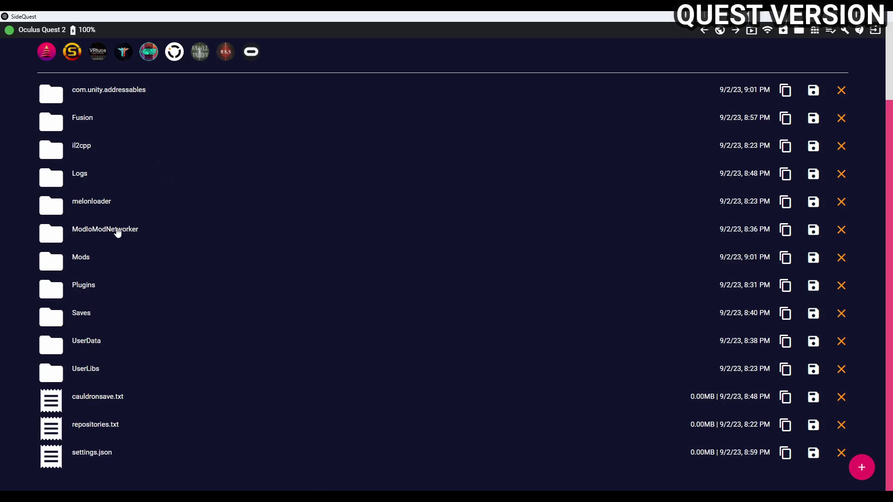
click(117, 232)
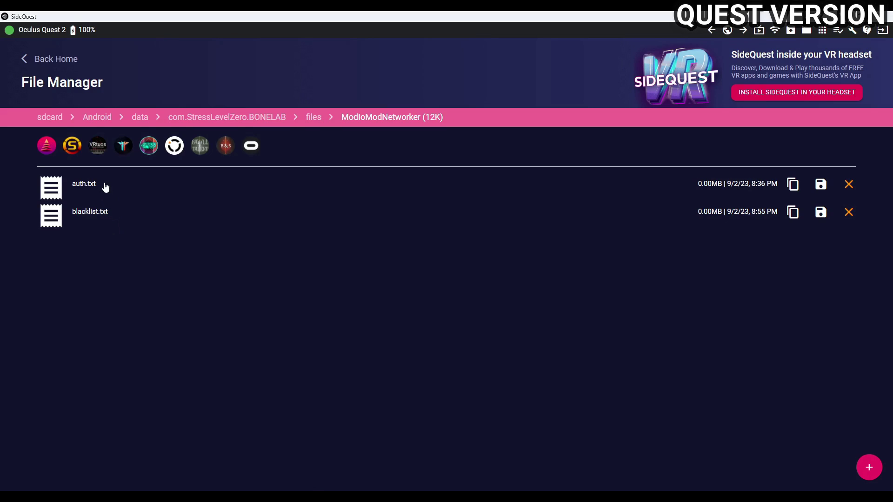
click(823, 185)
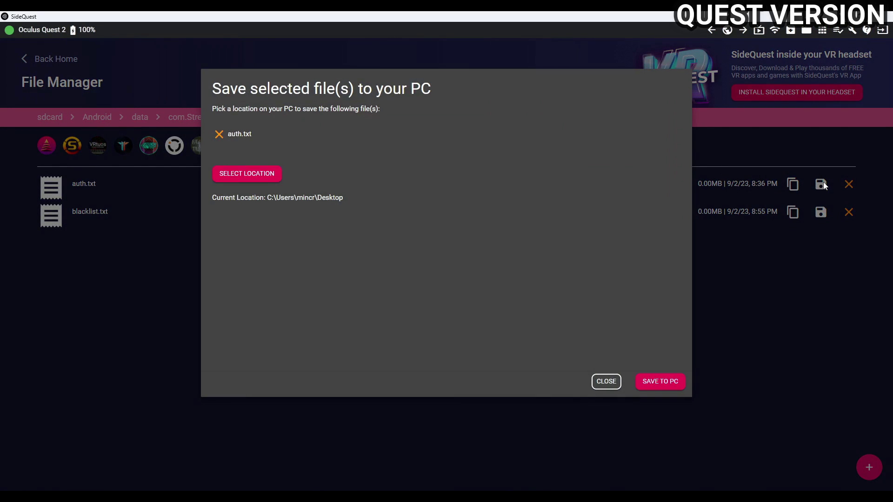
click(657, 382)
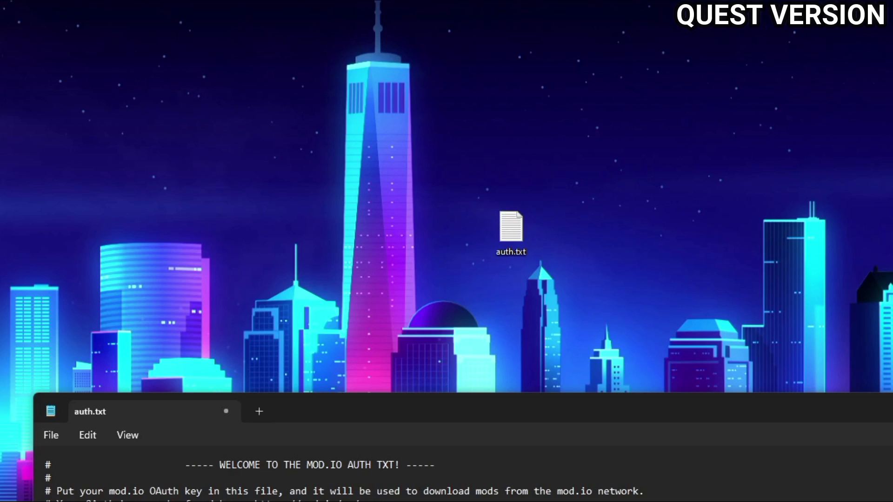
Replace REPLACE_WITH_YOUR_TOKEN in auth.txt with the pasted mod.io auth token and save.
drag(357, 422, 350, 78)
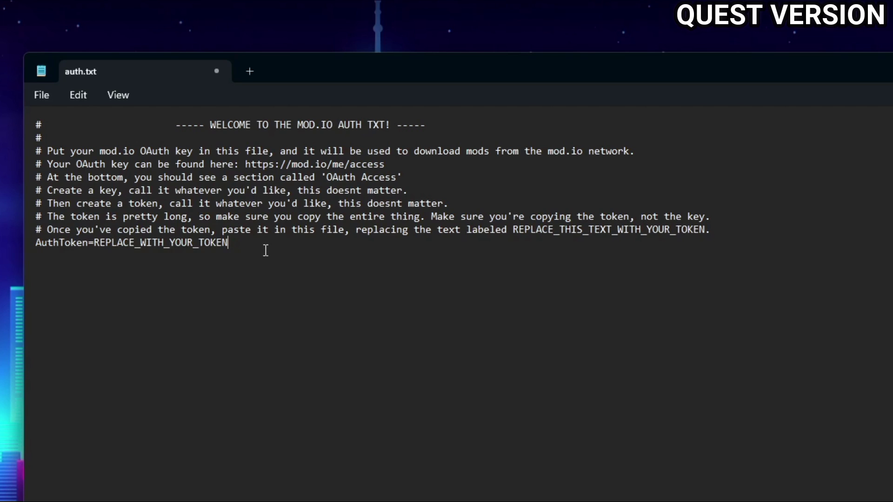
drag(248, 248, 95, 234)
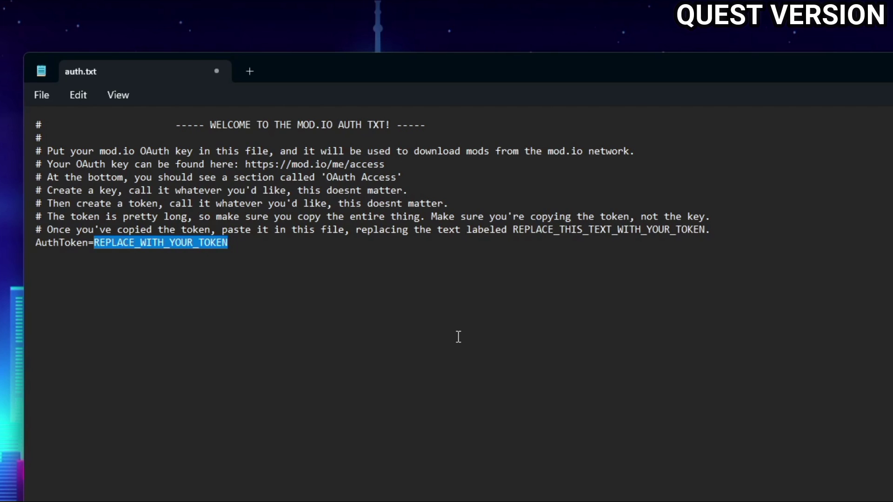
key(ctrl+v)
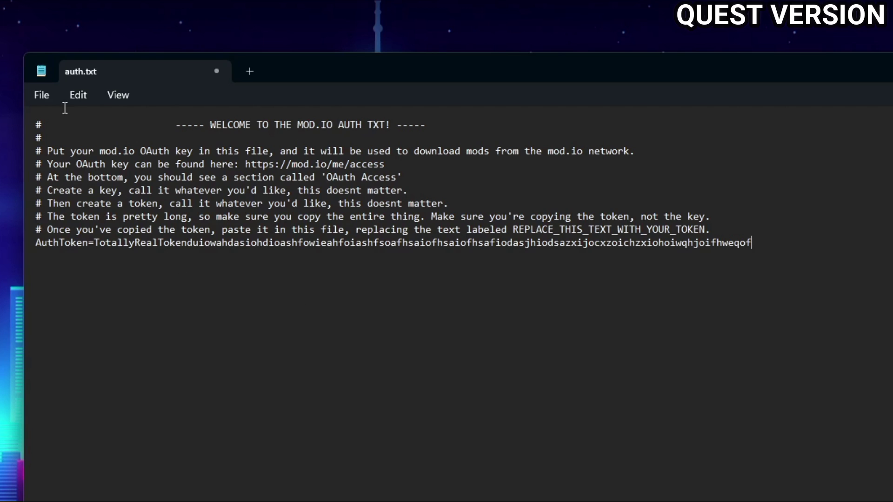
click(47, 93)
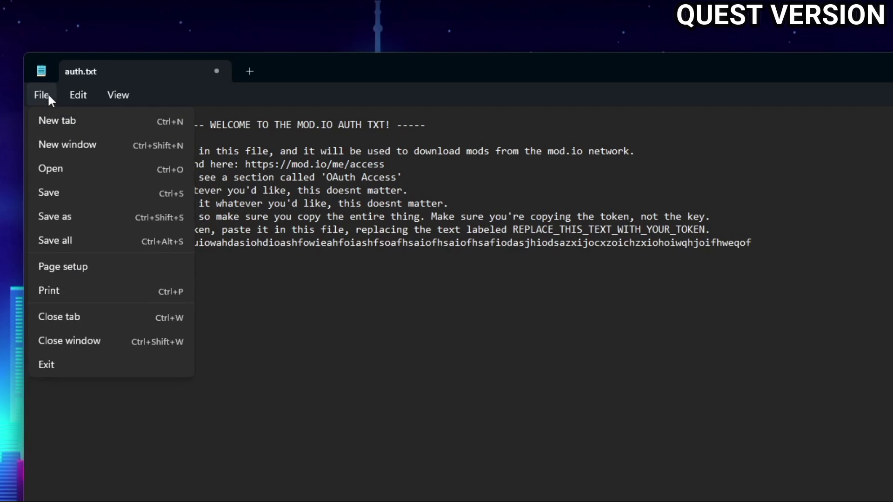
click(59, 192)
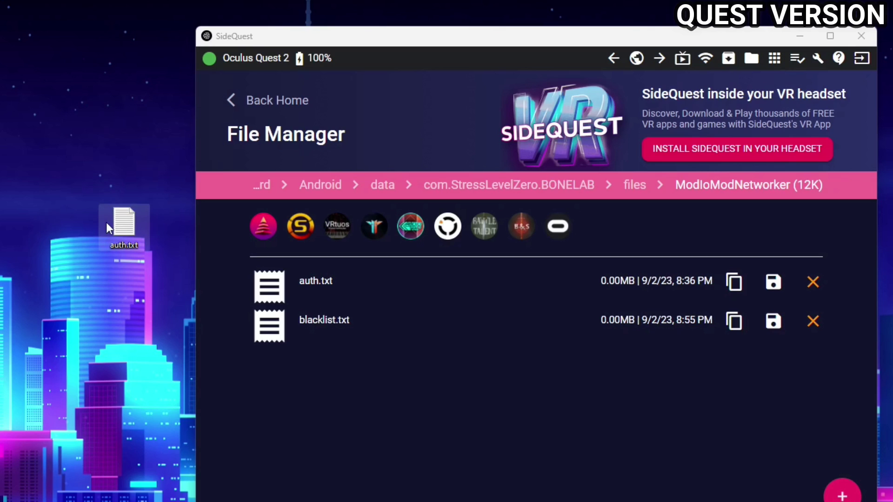
Drag the edited desktop auth.txt into the headset's ModIoModNetworker folder in SideQuest.
drag(106, 223, 353, 289)
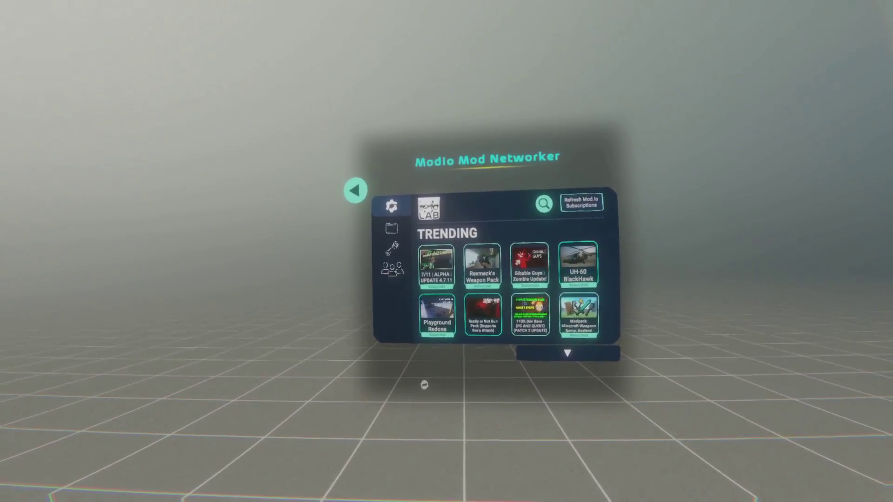
click(389, 226)
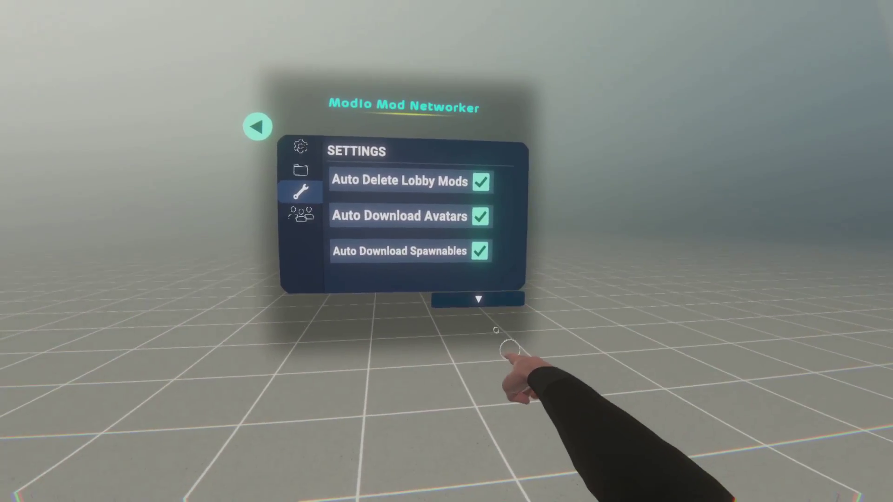
click(477, 345)
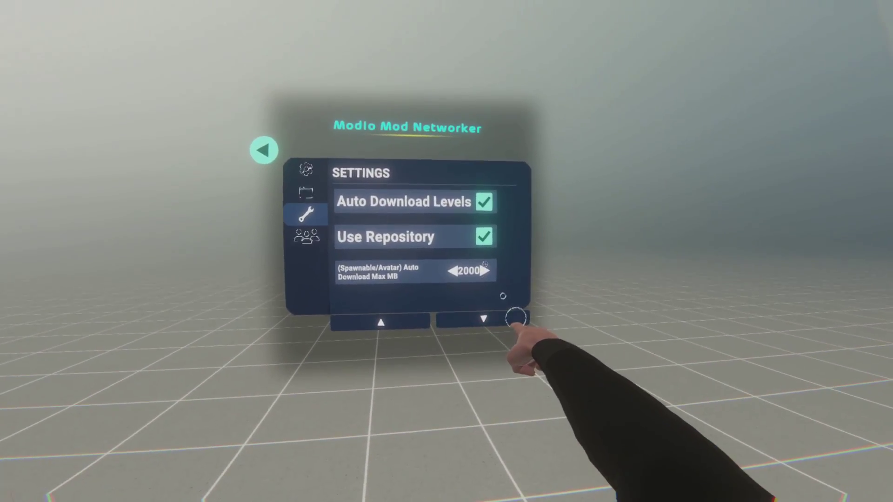
click(493, 317)
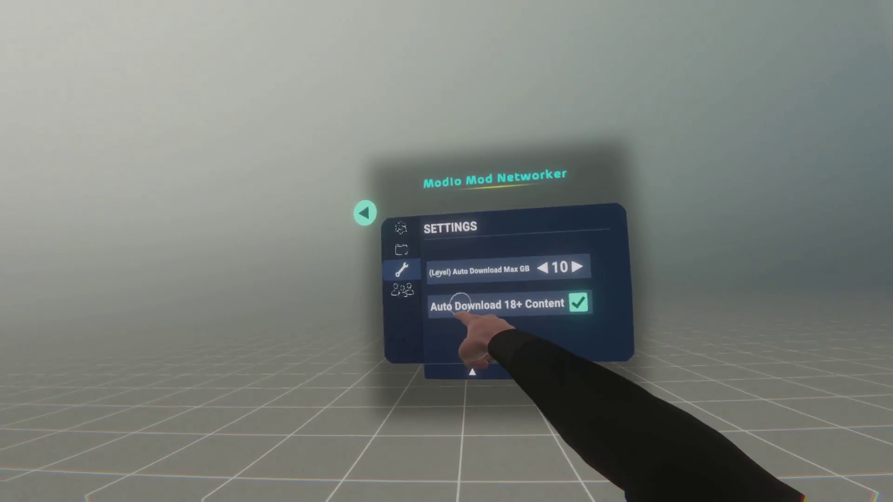
click(247, 215)
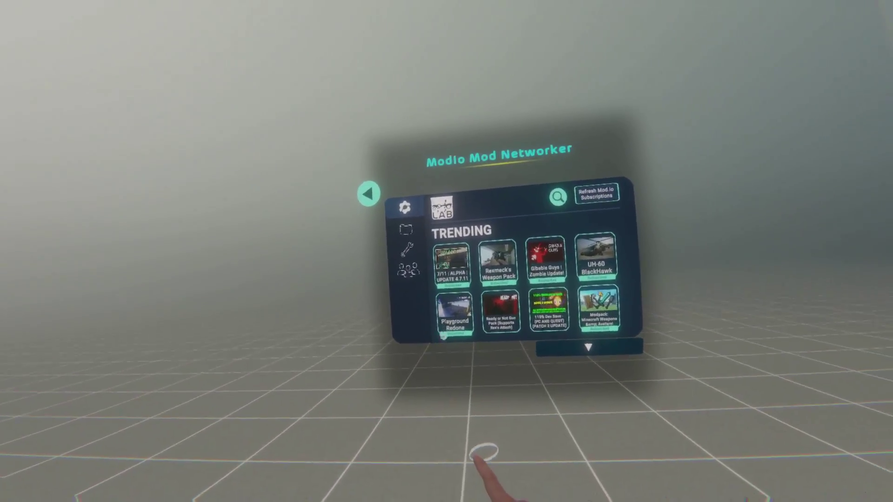
Subscribe to the Ready or Not Gun Pack, then dismiss the Minecraft weapons modpack popup.
click(507, 324)
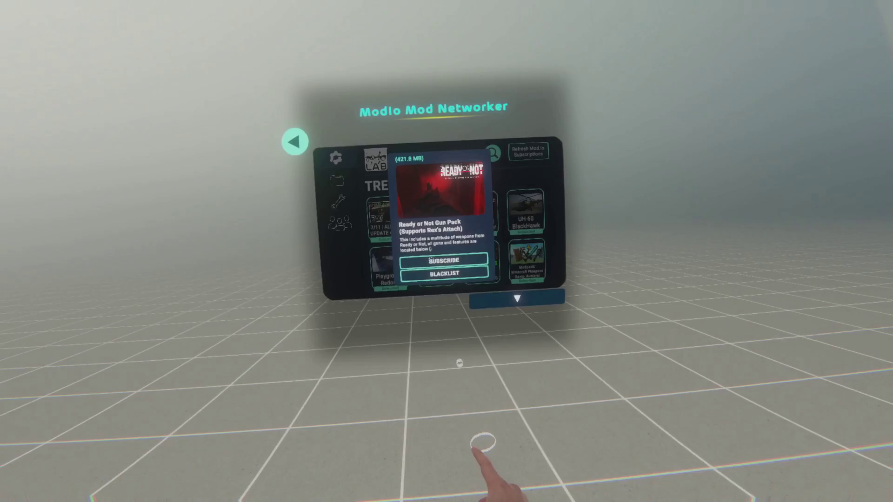
click(420, 269)
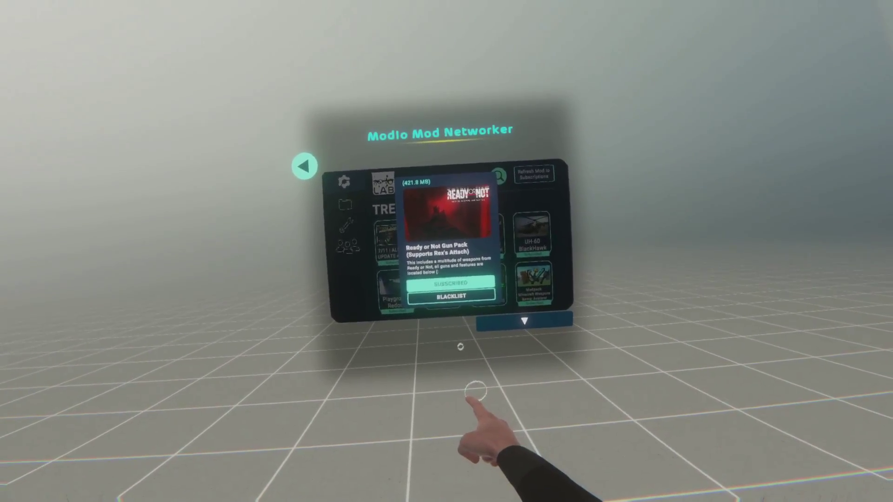
click(494, 328)
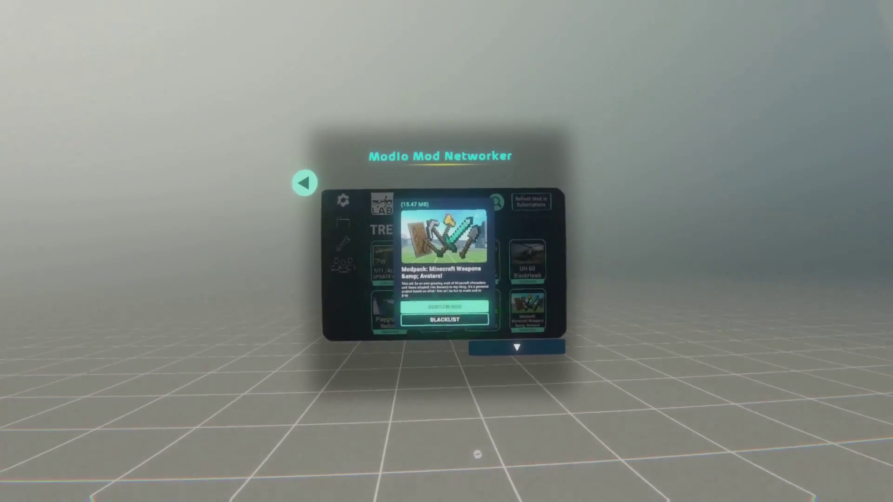
click(477, 431)
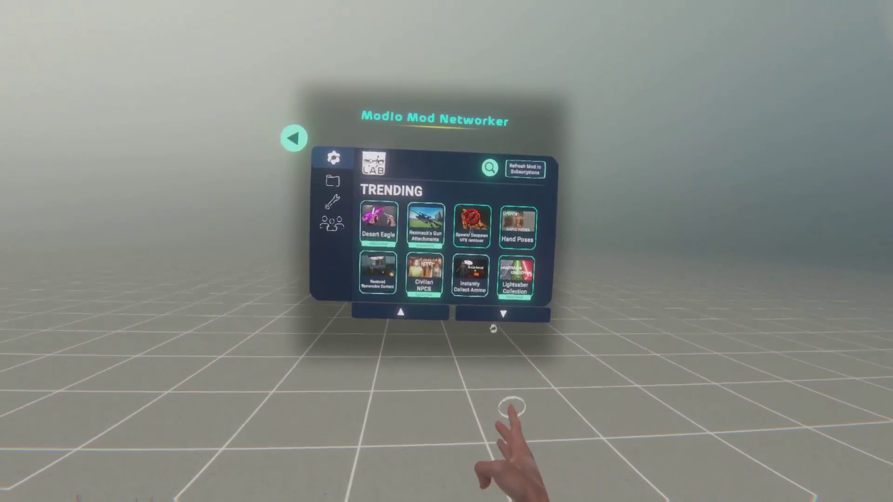
Open the Spawn/ Despawn VFX remover mod's details popup and close it.
click(474, 207)
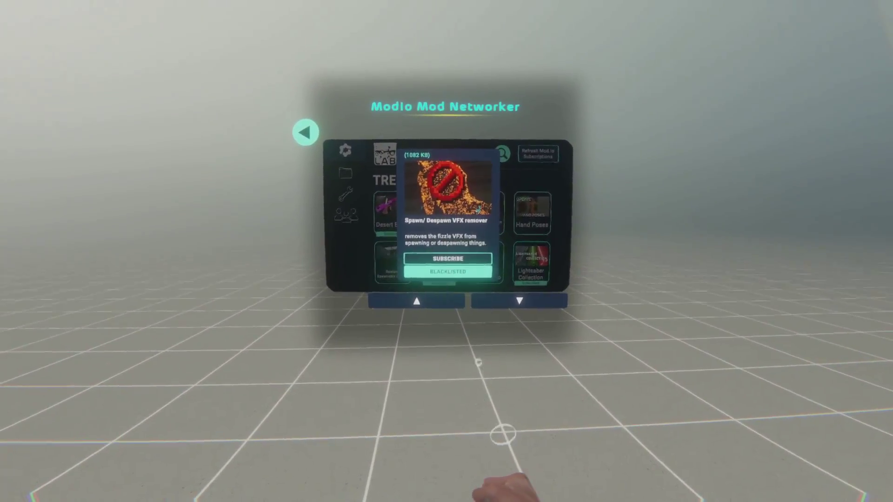
click(567, 442)
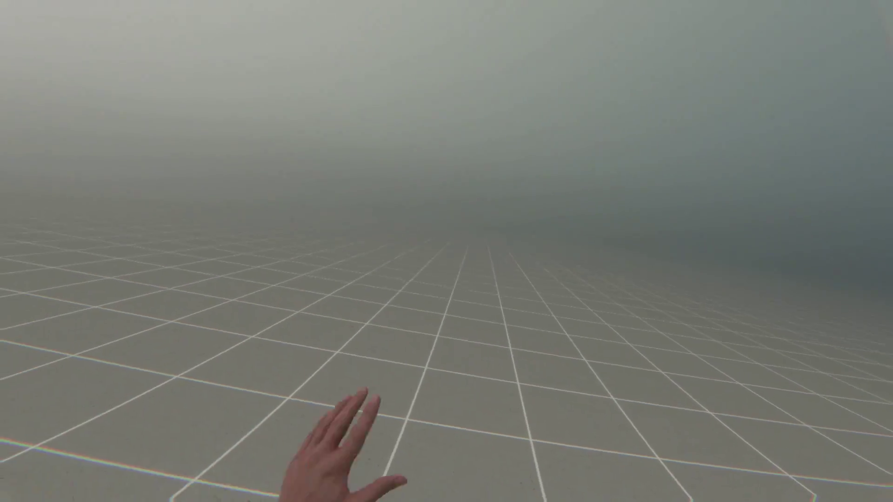